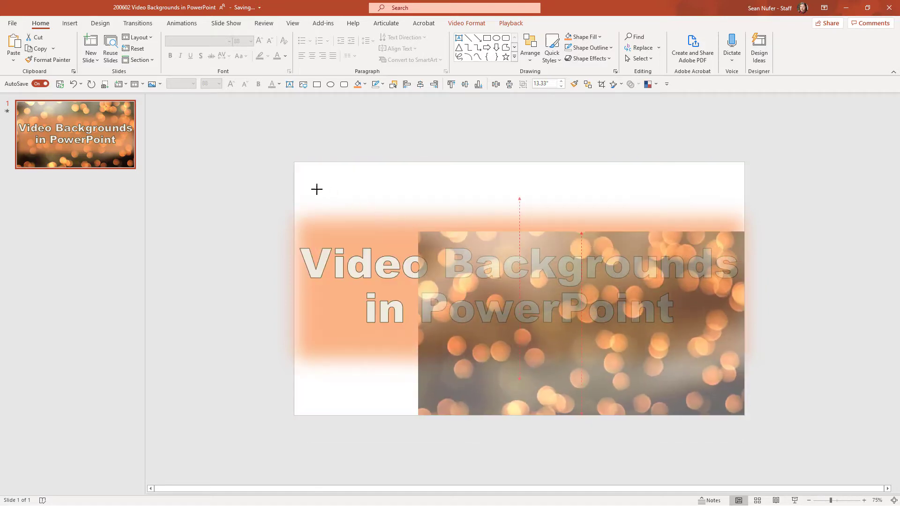
Insert a new Blank-layout slide as slide 2 after the title slide.
{"action": "left_click", "coordinate": [443, 265]}
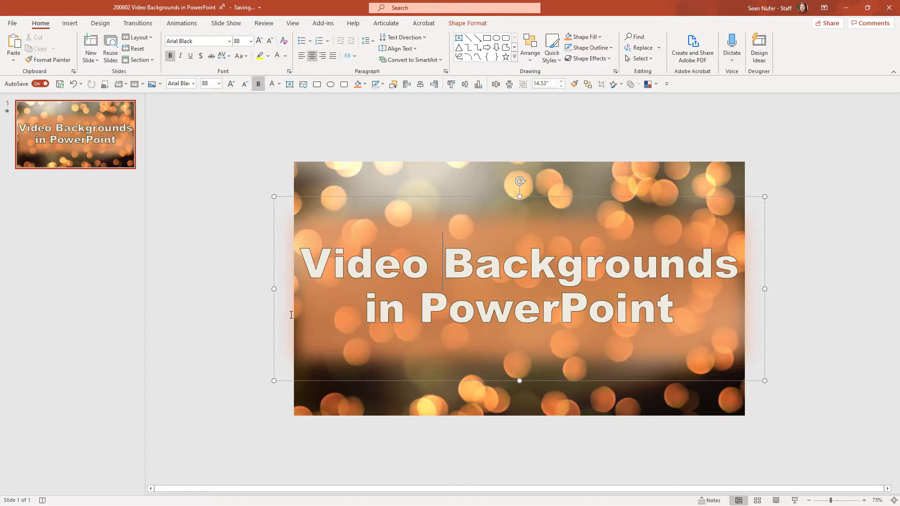
{"action": "left_click", "coordinate": [91, 58]}
{"action": "left_click", "coordinate": [104, 187]}
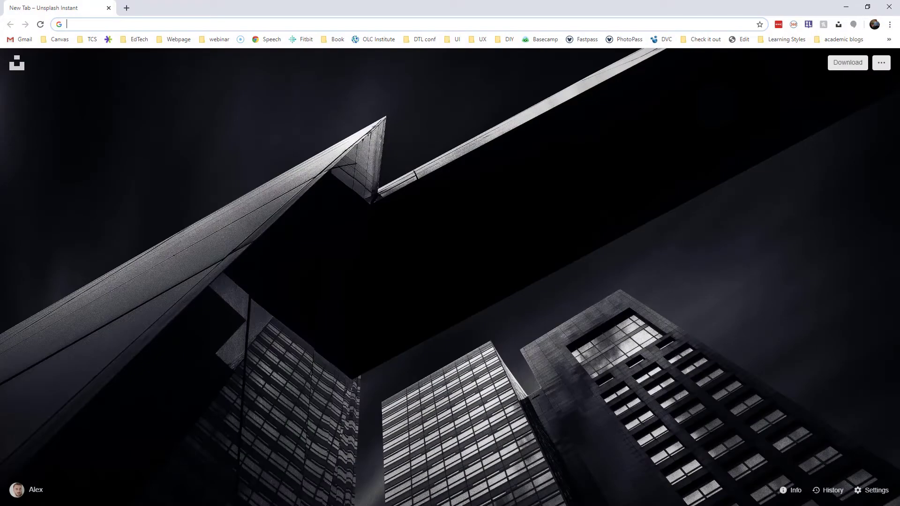
Search Google for 'looping video' and open the Pixabay free looping videos result.
{"action": "type", "text": "looping video"}
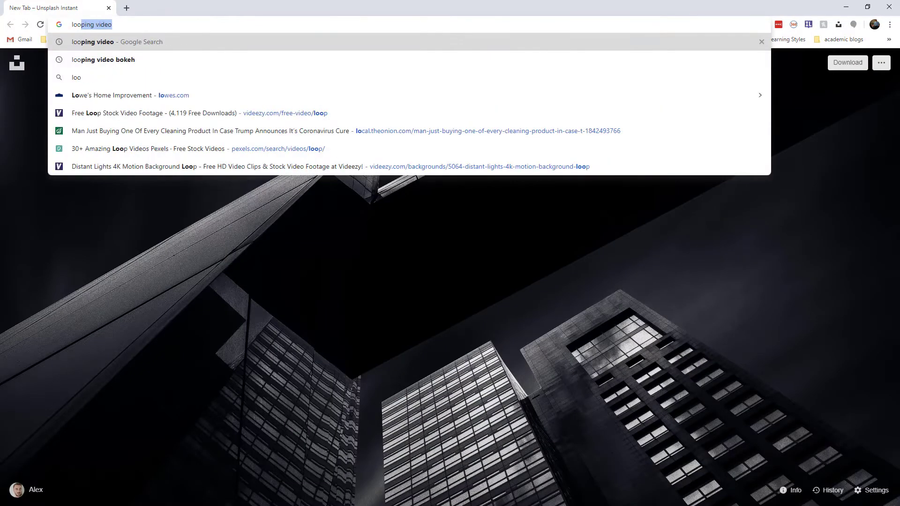
{"action": "key", "text": "Return"}
{"action": "scroll", "coordinate": [67, 252], "scroll_direction": "down", "scroll_amount": 5}
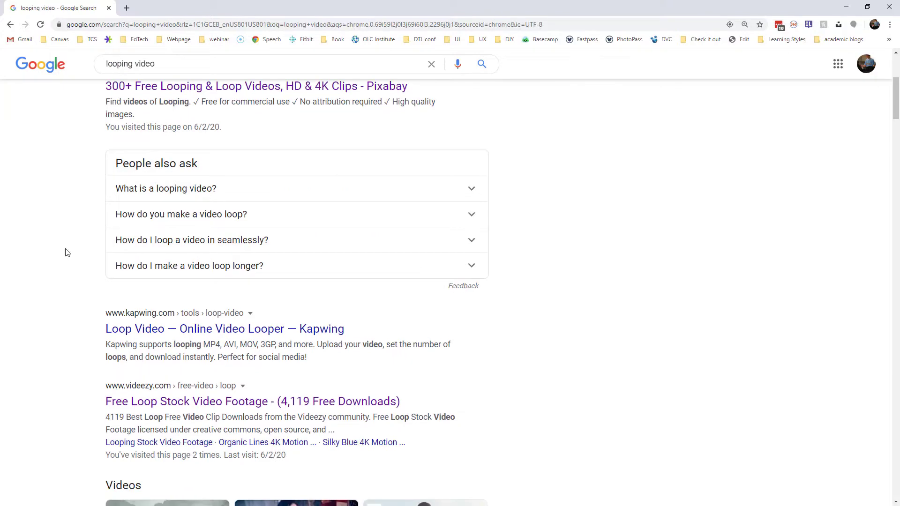
{"action": "scroll", "coordinate": [67, 252], "scroll_direction": "up", "scroll_amount": 1}
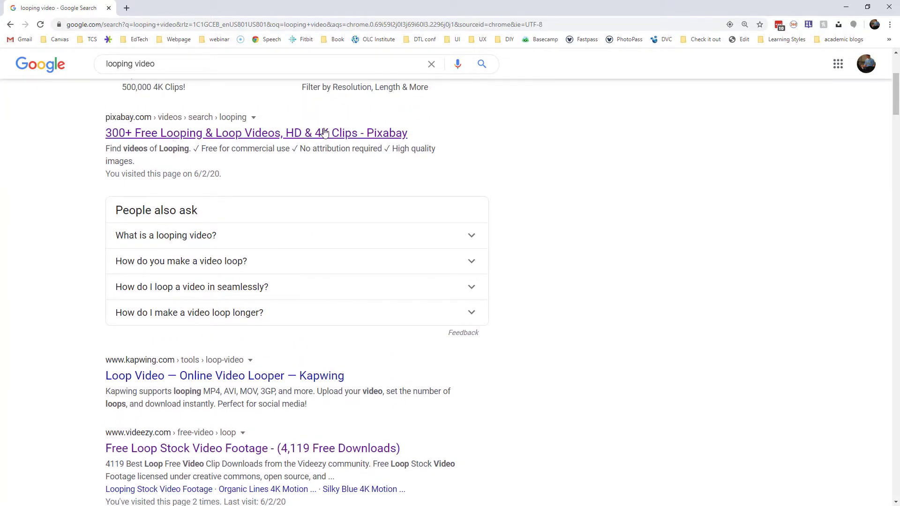
{"action": "scroll", "coordinate": [104, 188], "scroll_direction": "down", "scroll_amount": 5}
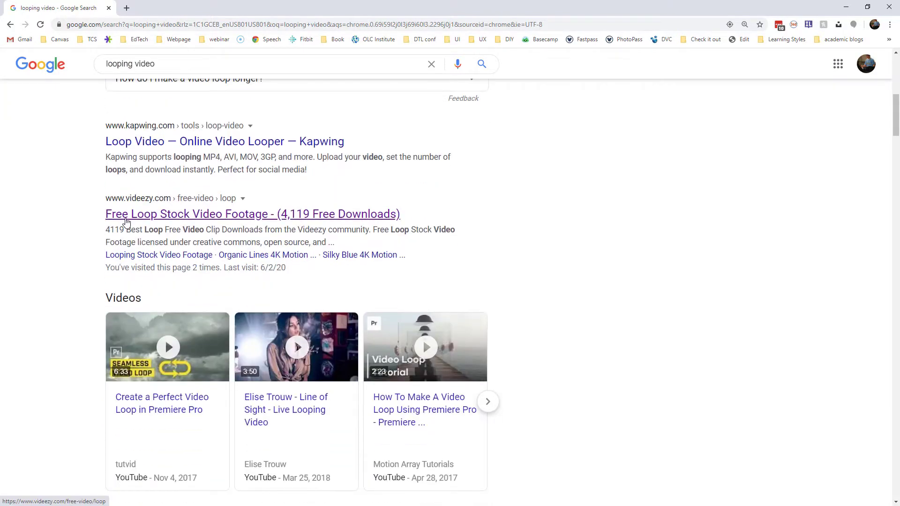
{"action": "scroll", "coordinate": [126, 221], "scroll_direction": "down", "scroll_amount": 6}
{"action": "scroll", "coordinate": [125, 221], "scroll_direction": "up", "scroll_amount": 4}
{"action": "scroll", "coordinate": [125, 221], "scroll_direction": "up", "scroll_amount": 12}
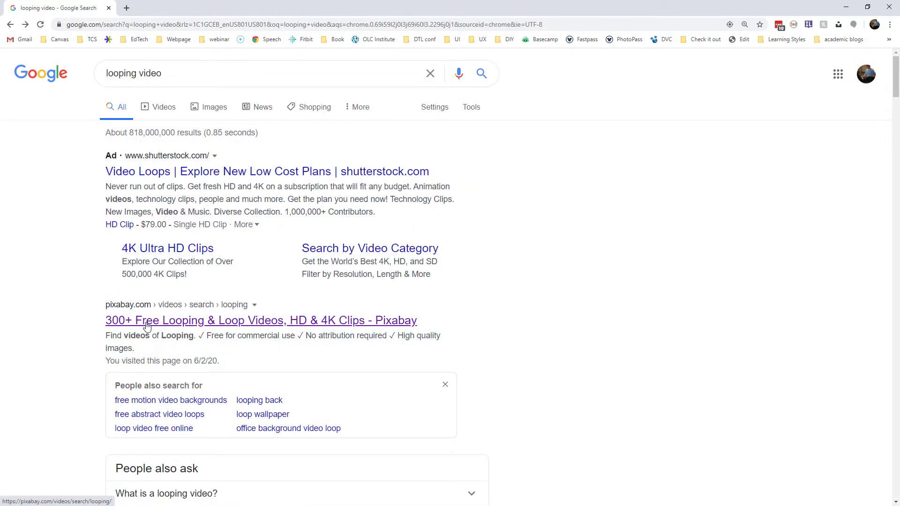
{"action": "left_click", "coordinate": [147, 327]}
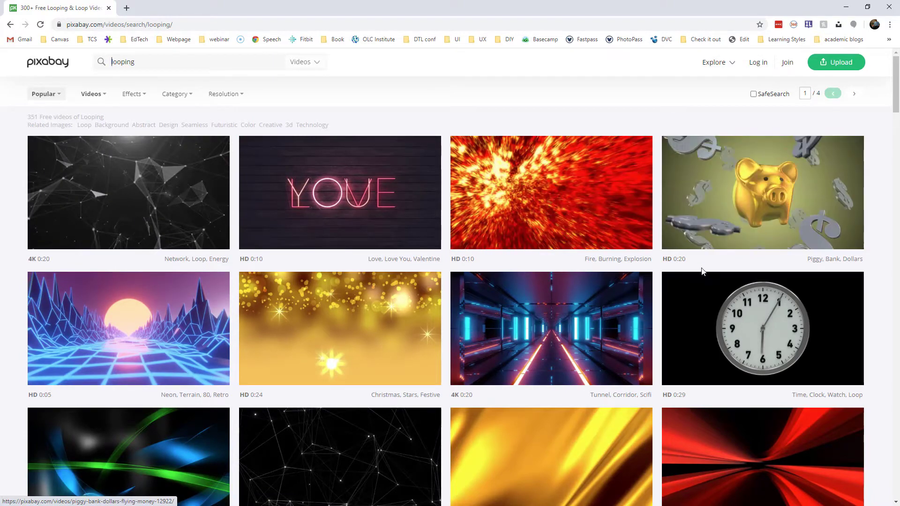
Download Pixabay's black-and-white Network, Loop, Energy clip as Network - 12716.mp4.
{"action": "scroll", "coordinate": [698, 275], "scroll_direction": "down", "scroll_amount": 7}
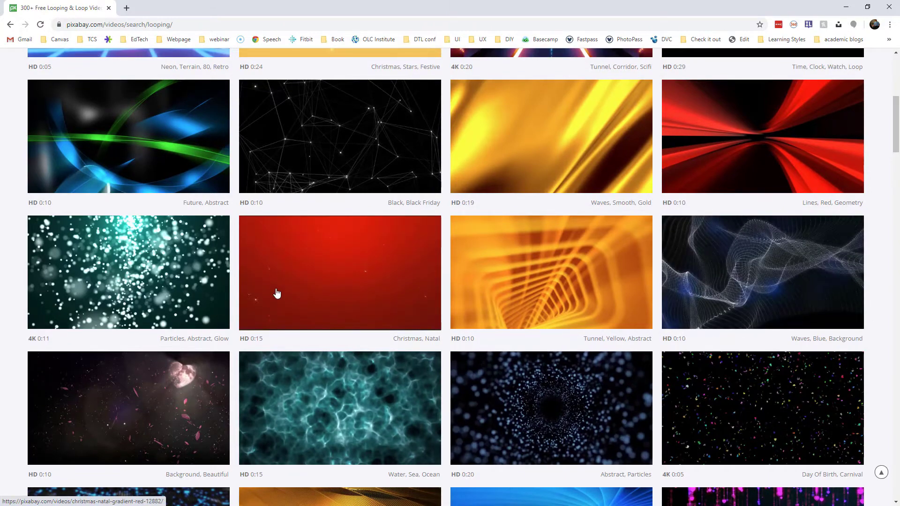
{"action": "scroll", "coordinate": [276, 293], "scroll_direction": "up", "scroll_amount": 7}
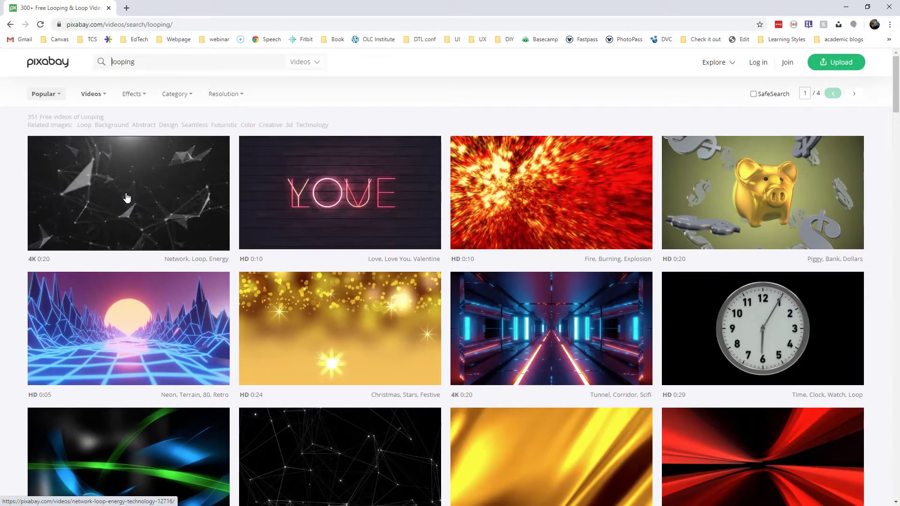
{"action": "left_click", "coordinate": [126, 198]}
{"action": "left_click", "coordinate": [665, 248]}
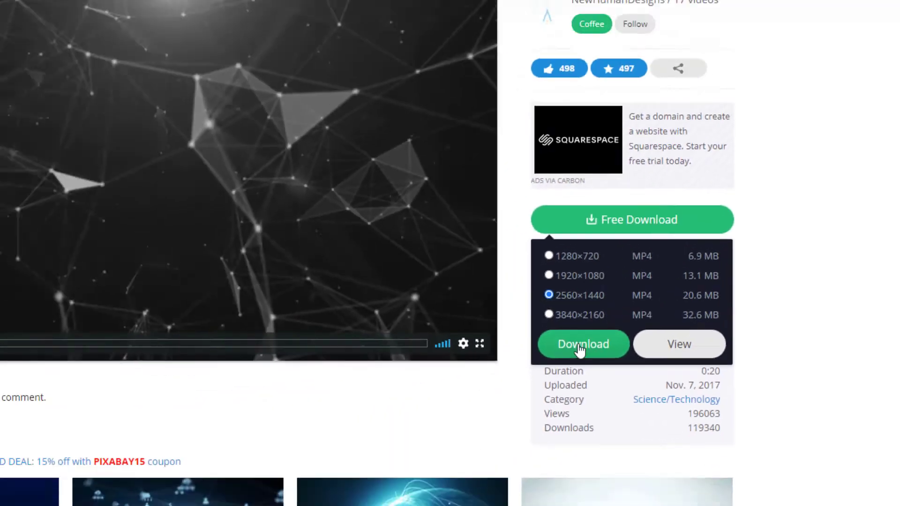
{"action": "left_click", "coordinate": [406, 372]}
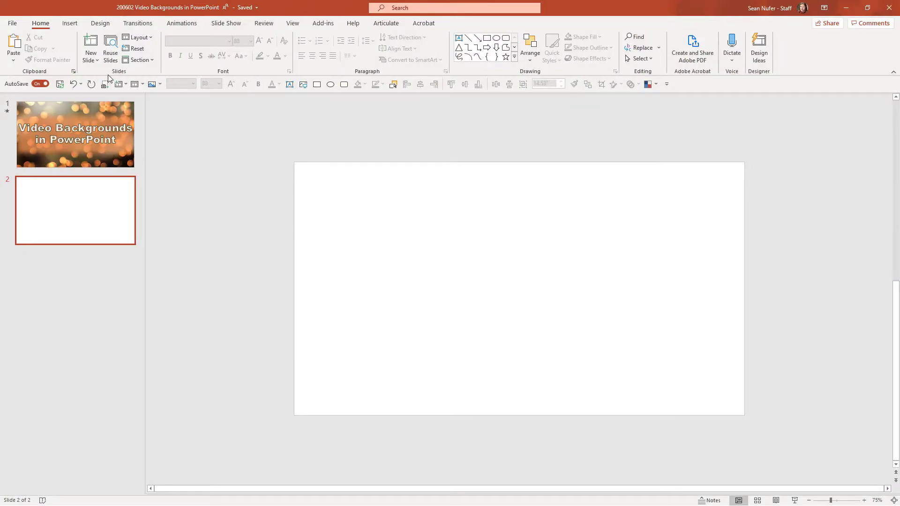
Insert Network - 12716 from the Downloads folder onto slide 2 using Video on My PC.
{"action": "left_click", "coordinate": [69, 24]}
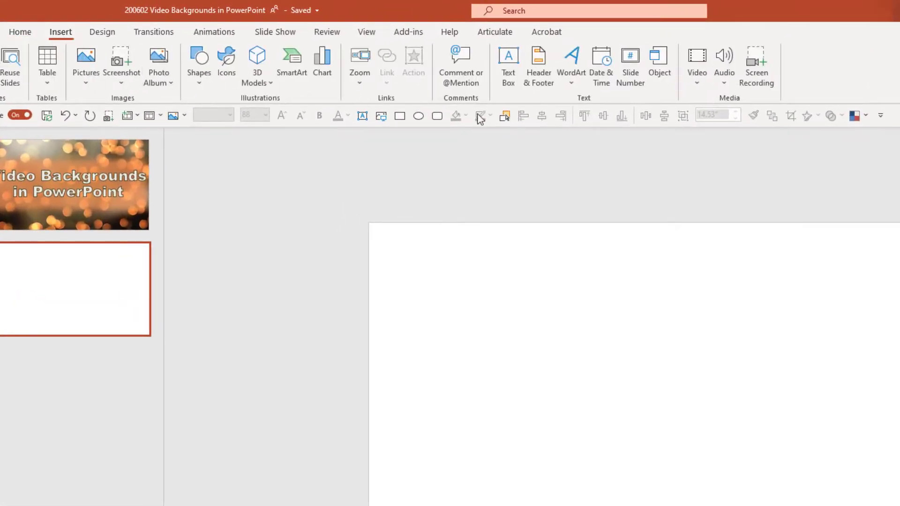
{"action": "left_click", "coordinate": [696, 89]}
{"action": "left_click", "coordinate": [711, 120]}
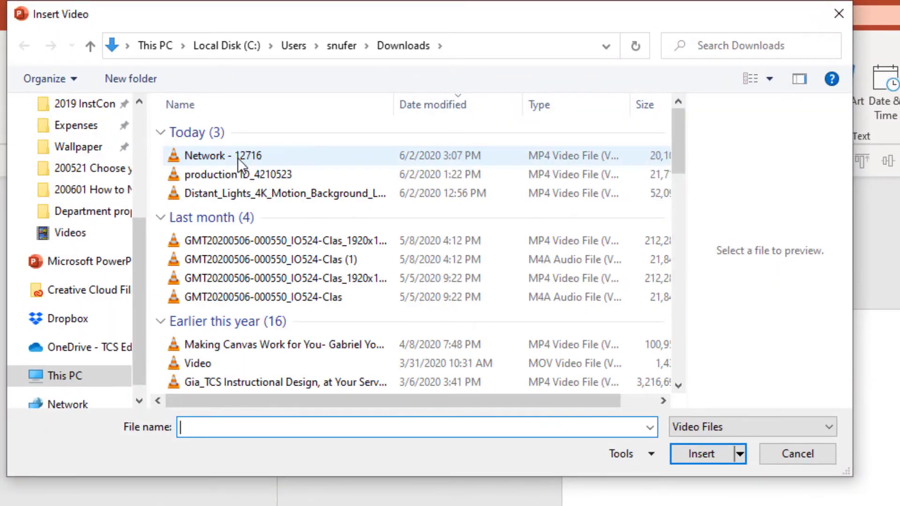
{"action": "double_click", "coordinate": [237, 158]}
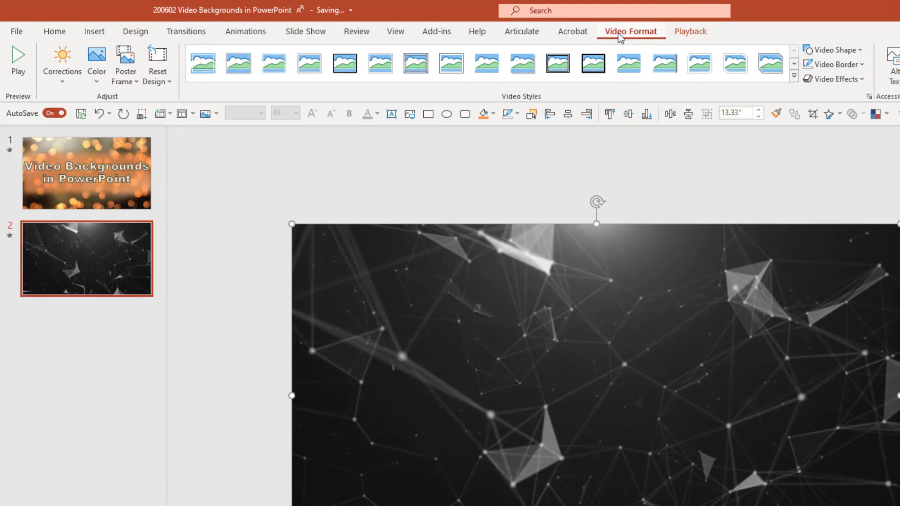
{"action": "left_click", "coordinate": [64, 76]}
{"action": "left_click", "coordinate": [97, 78]}
{"action": "left_click", "coordinate": [97, 77]}
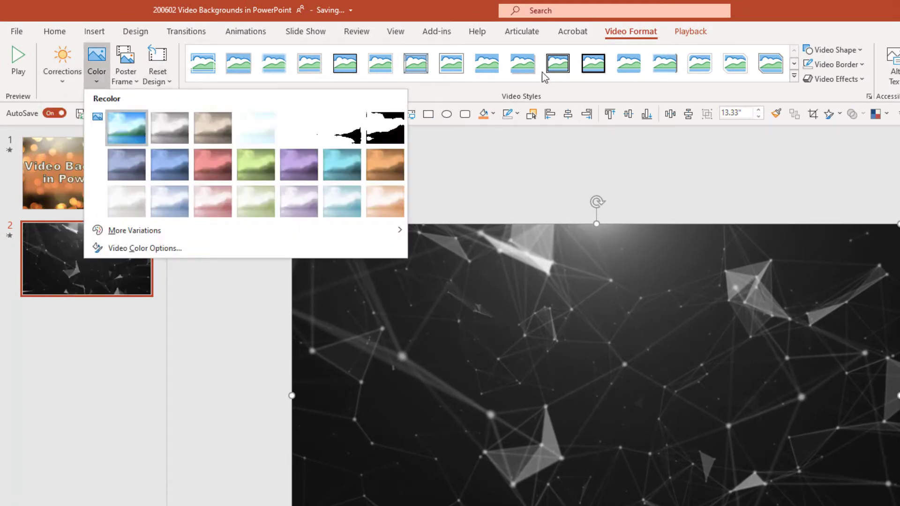
{"action": "key", "text": "Escape"}
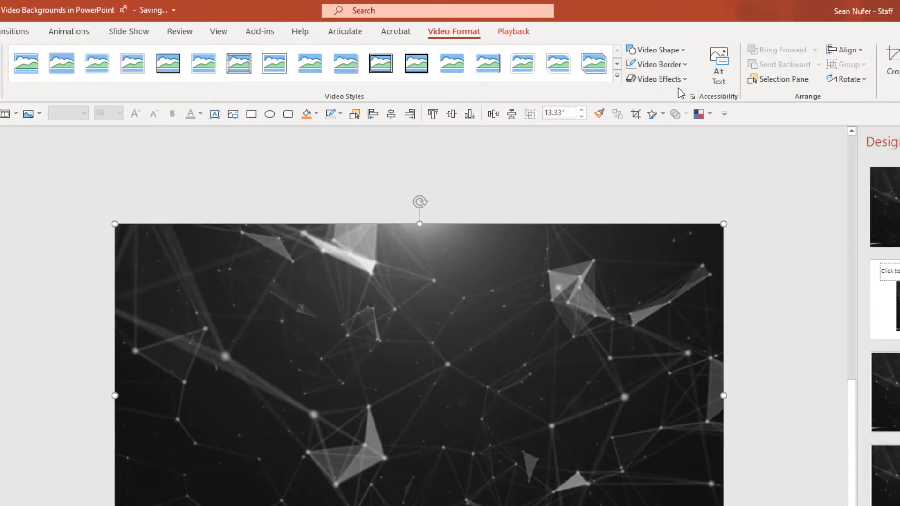
Set the network video to start Automatically in its playback settings.
{"action": "left_click", "coordinate": [513, 31]}
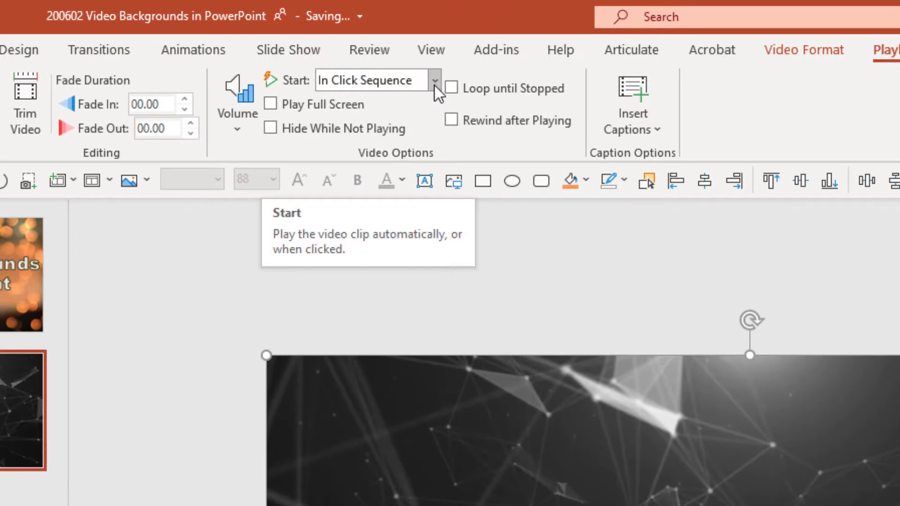
{"action": "left_click", "coordinate": [434, 85]}
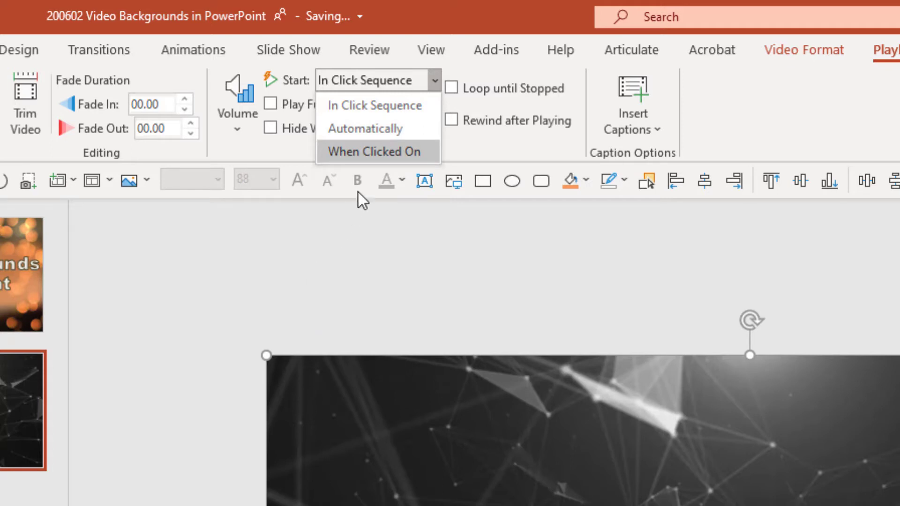
{"action": "left_click", "coordinate": [358, 130]}
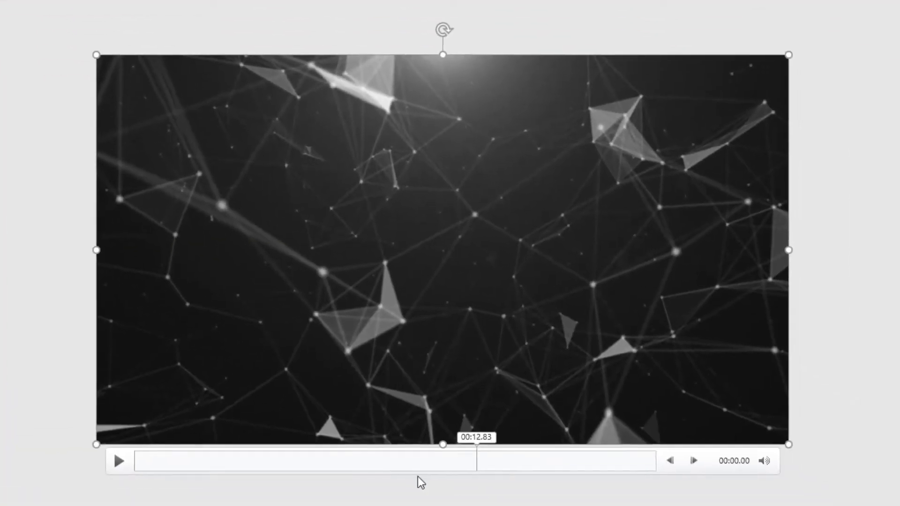
Preview the video's final seconds, then bring up its Trim Video options.
{"action": "left_click", "coordinate": [615, 460]}
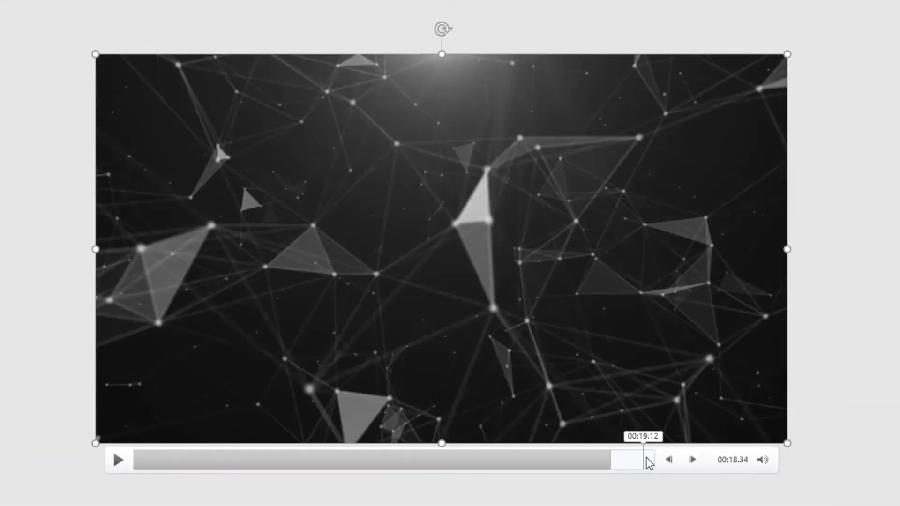
{"action": "left_click", "coordinate": [647, 460]}
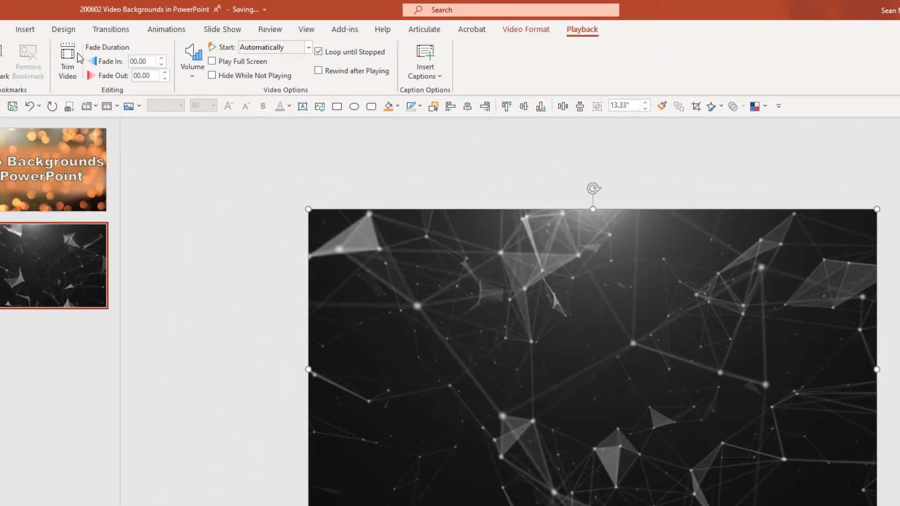
{"action": "left_click", "coordinate": [69, 60]}
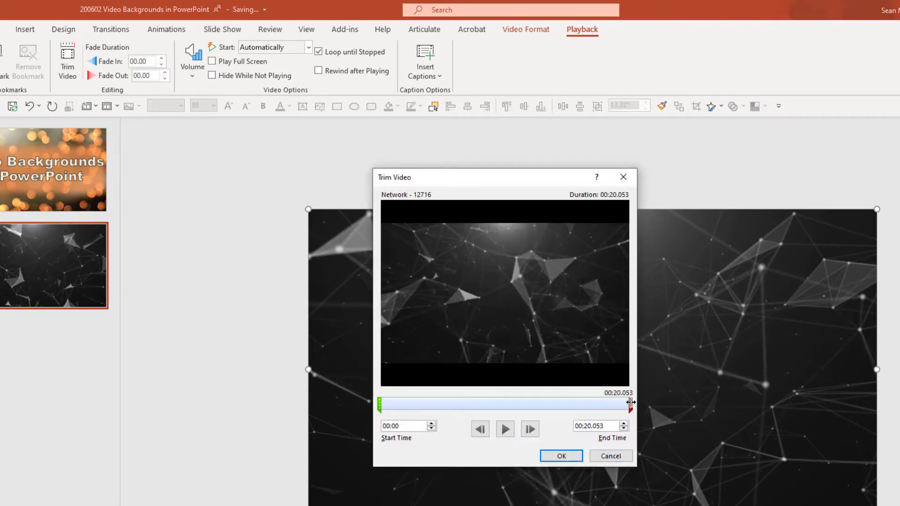
{"action": "left_click_drag", "start_coordinate": [630, 405], "coordinate": [451, 405]}
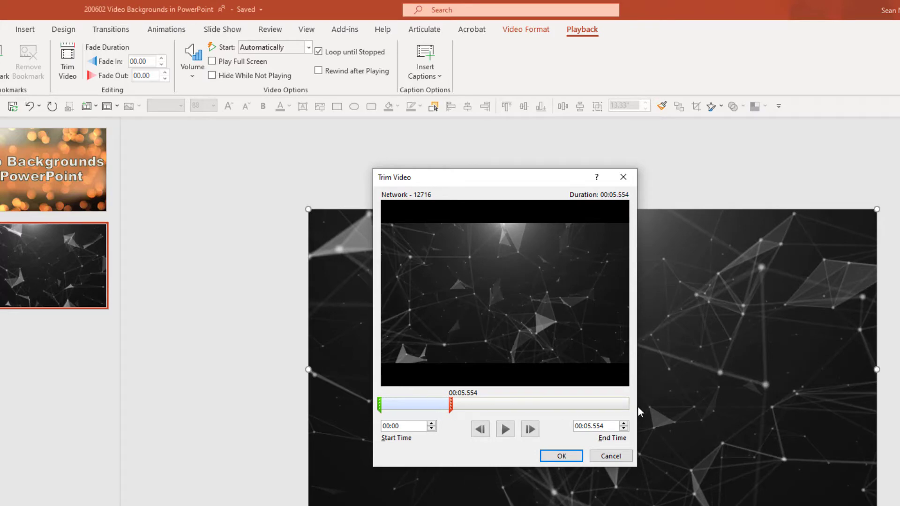
{"action": "left_click", "coordinate": [605, 457]}
{"action": "key", "text": "shift+F5"}
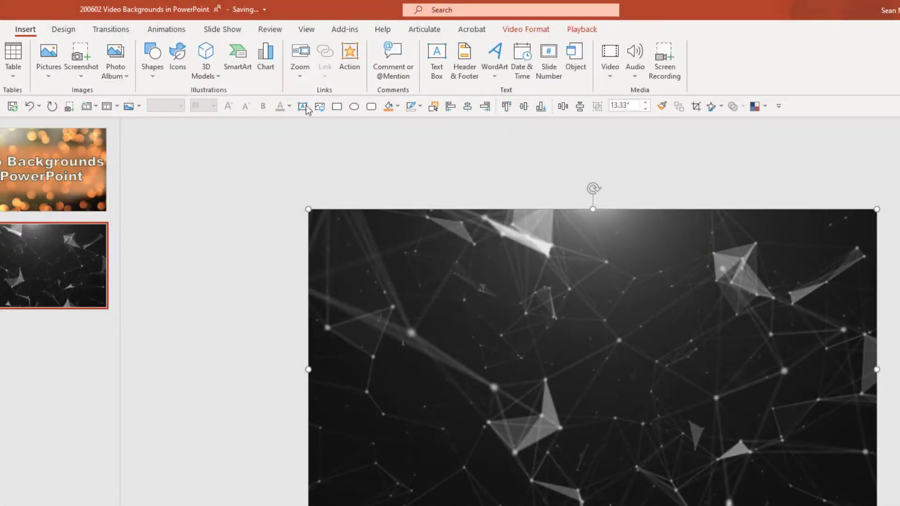
Draw a 'Geometry in Motion' text box spanning the full slide width with white text.
{"action": "left_click", "coordinate": [436, 65]}
{"action": "left_click_drag", "start_coordinate": [357, 277], "coordinate": [791, 427]}
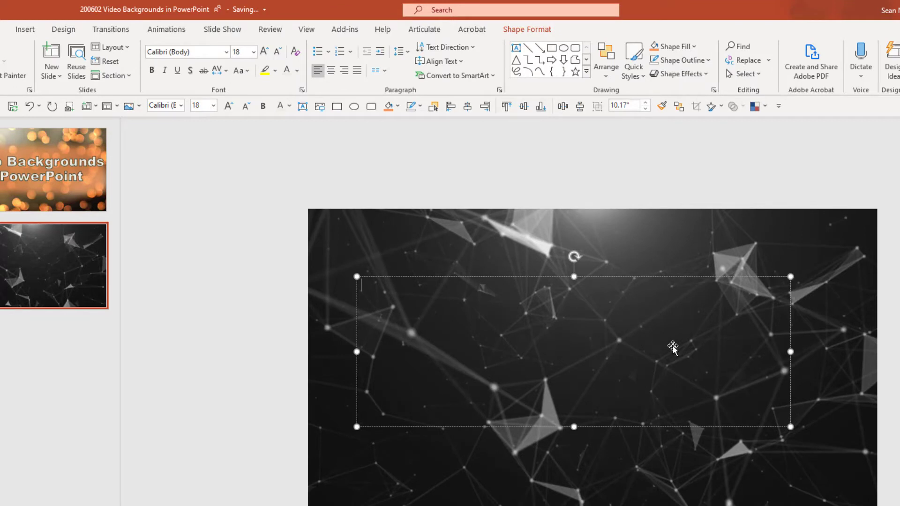
{"action": "type", "text": "Geometry in Mo"}
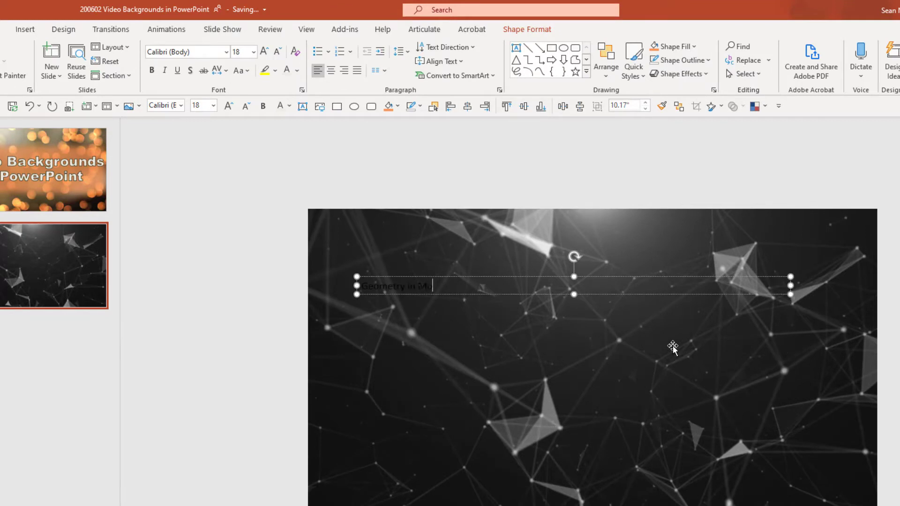
{"action": "left_click_drag", "start_coordinate": [355, 286], "coordinate": [308, 286]}
{"action": "left_click_drag", "start_coordinate": [791, 285], "coordinate": [877, 285]}
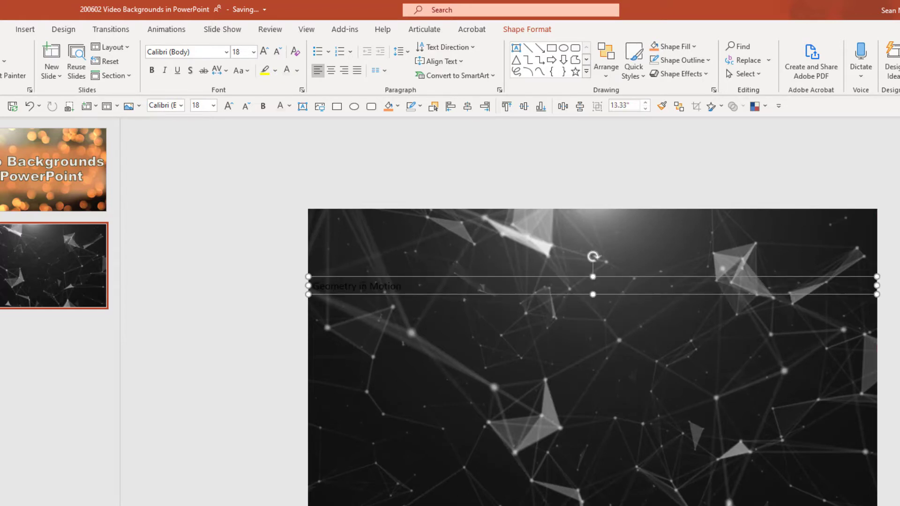
{"action": "triple_click", "coordinate": [456, 286]}
{"action": "left_click", "coordinate": [471, 265]}
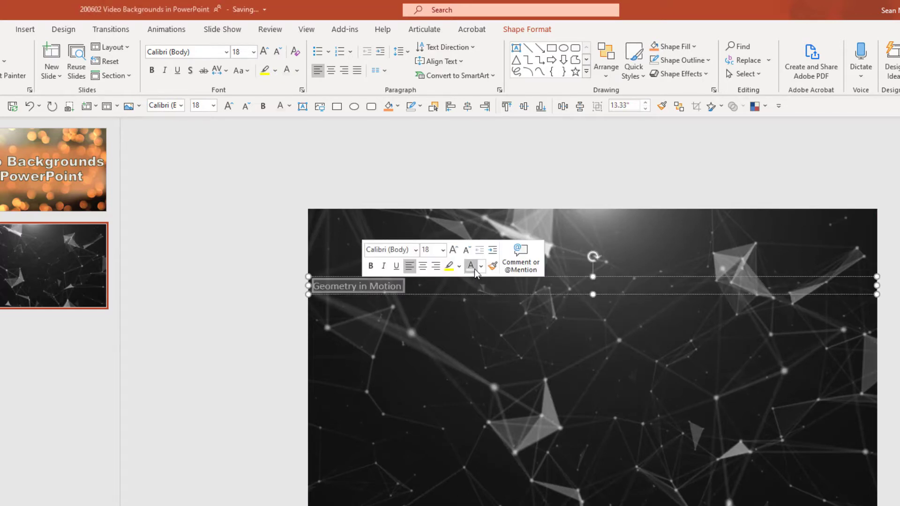
Set the title to Arial Black 96 pt, centred horizontally and aligned Middle vertically.
{"action": "left_click", "coordinate": [226, 52]}
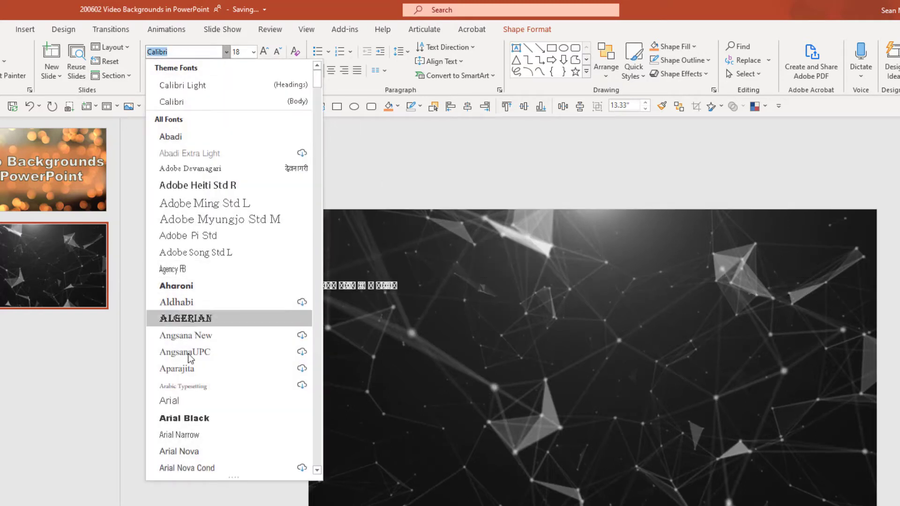
{"action": "left_click", "coordinate": [184, 418]}
{"action": "left_click", "coordinate": [253, 52]}
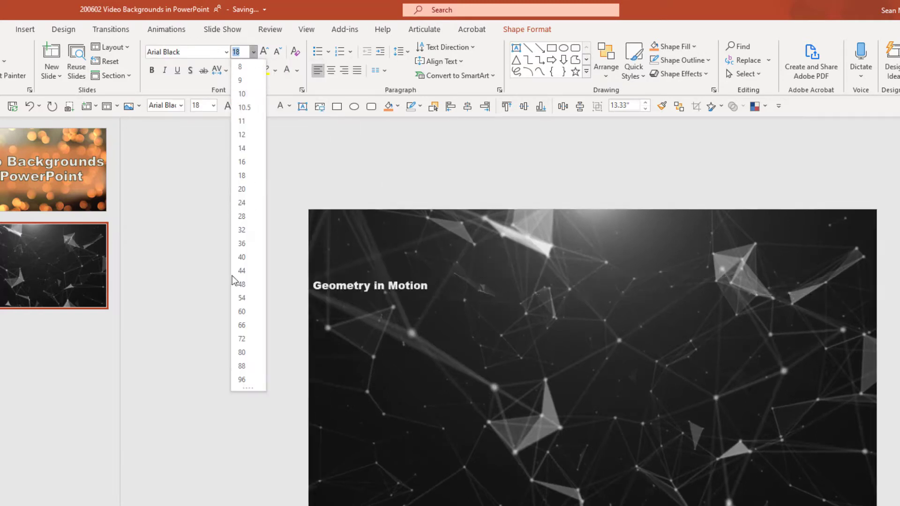
{"action": "left_click", "coordinate": [241, 379]}
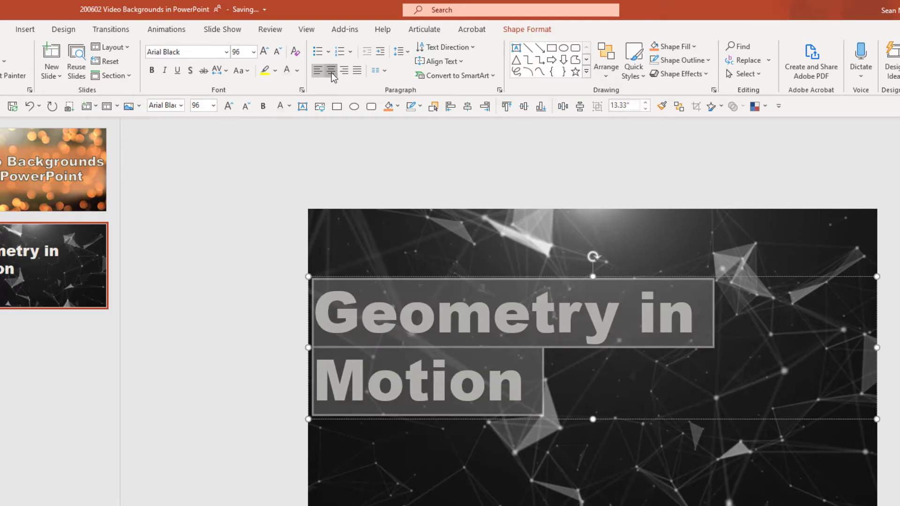
{"action": "left_click", "coordinate": [331, 72]}
{"action": "left_click", "coordinate": [448, 63]}
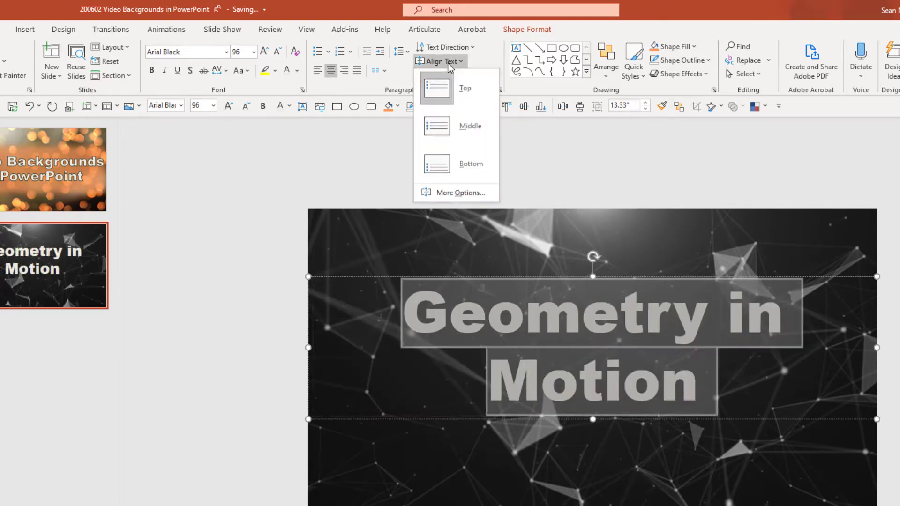
{"action": "left_click", "coordinate": [472, 128]}
Try dragging the title box's top and bottom edges to make it taller.
{"action": "left_click_drag", "start_coordinate": [592, 276], "coordinate": [592, 242]}
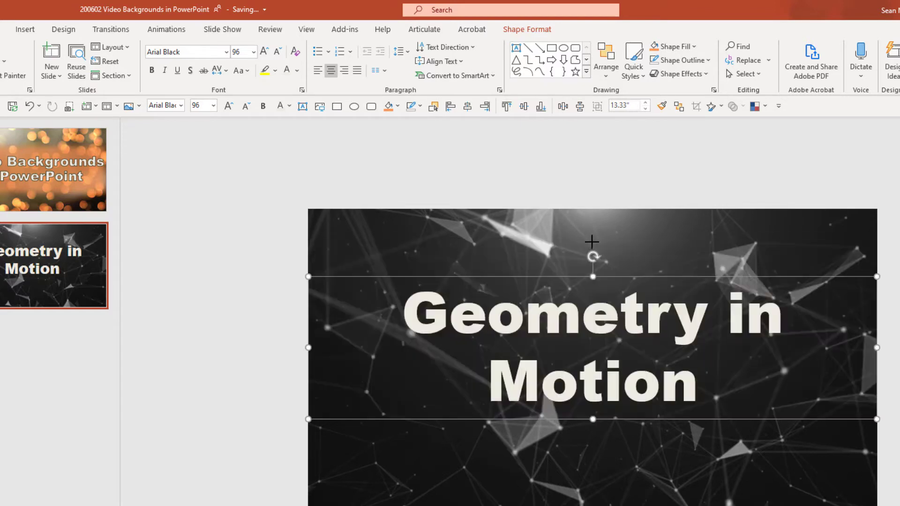
{"action": "left_click_drag", "start_coordinate": [593, 419], "coordinate": [597, 501]}
{"action": "left_click_drag", "start_coordinate": [591, 422], "coordinate": [589, 441]}
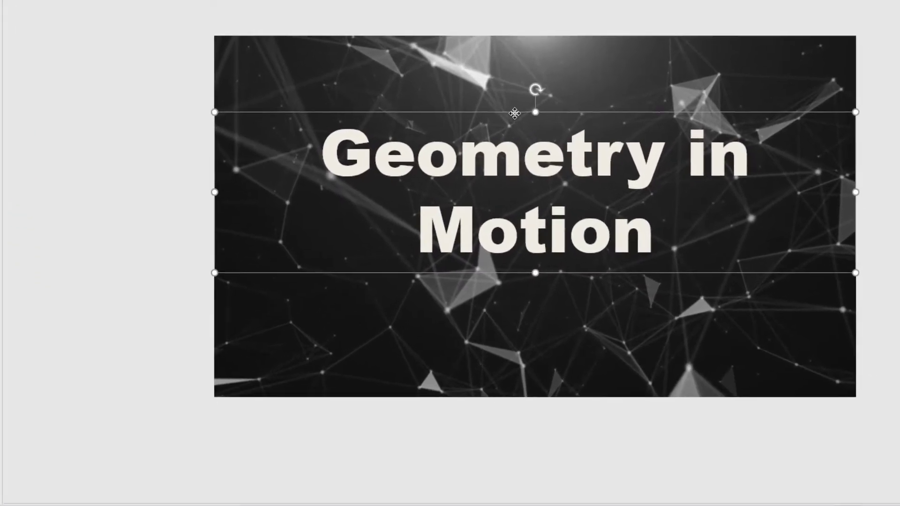
Set the title box to Do not Autofit and drag it taller to about 4.85 inches.
{"action": "right_click", "coordinate": [575, 276]}
{"action": "left_click", "coordinate": [544, 447]}
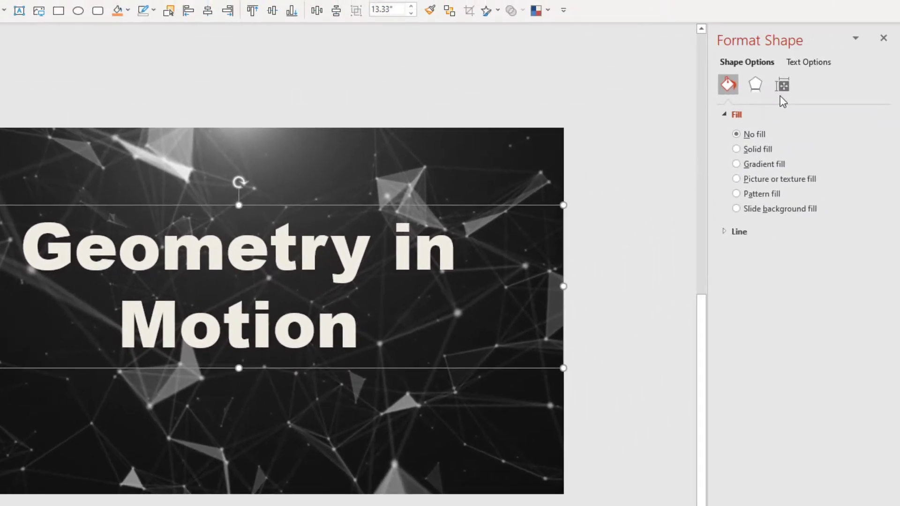
{"action": "left_click", "coordinate": [782, 87]}
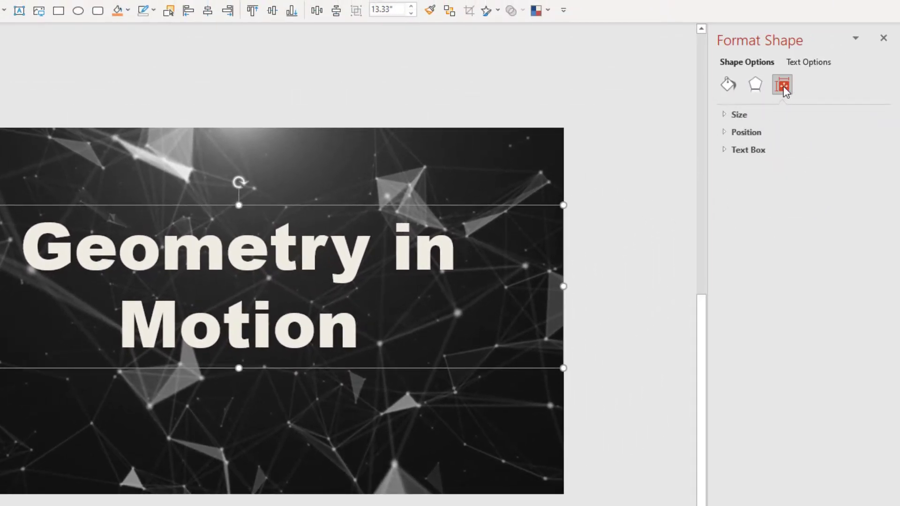
{"action": "left_click", "coordinate": [725, 150]}
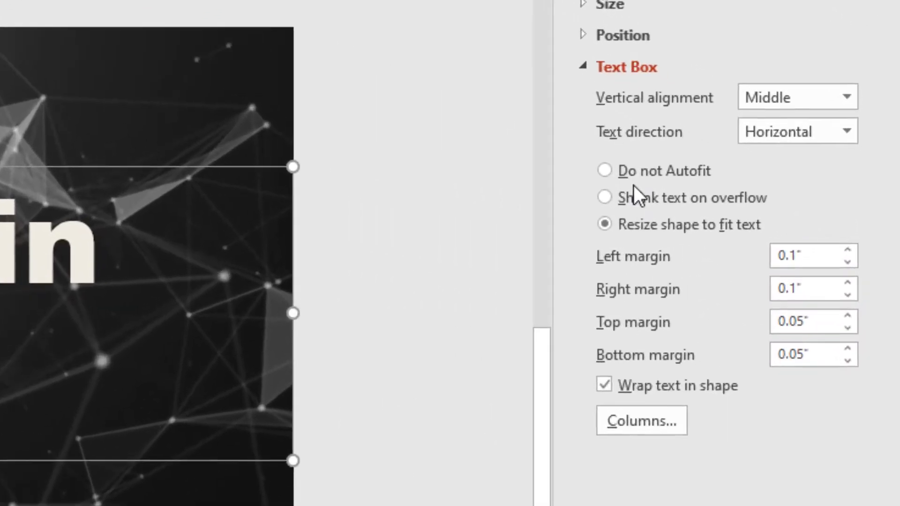
{"action": "left_click", "coordinate": [747, 208]}
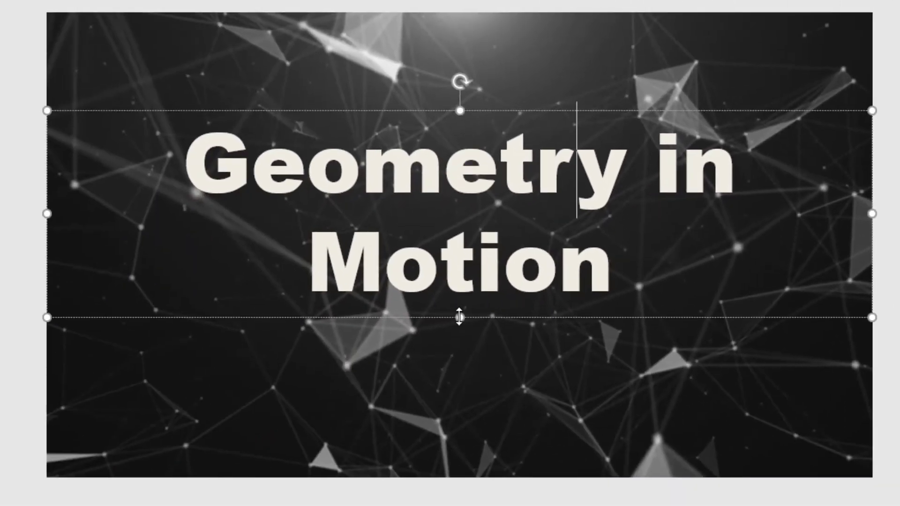
{"action": "left_click_drag", "start_coordinate": [460, 317], "coordinate": [470, 411]}
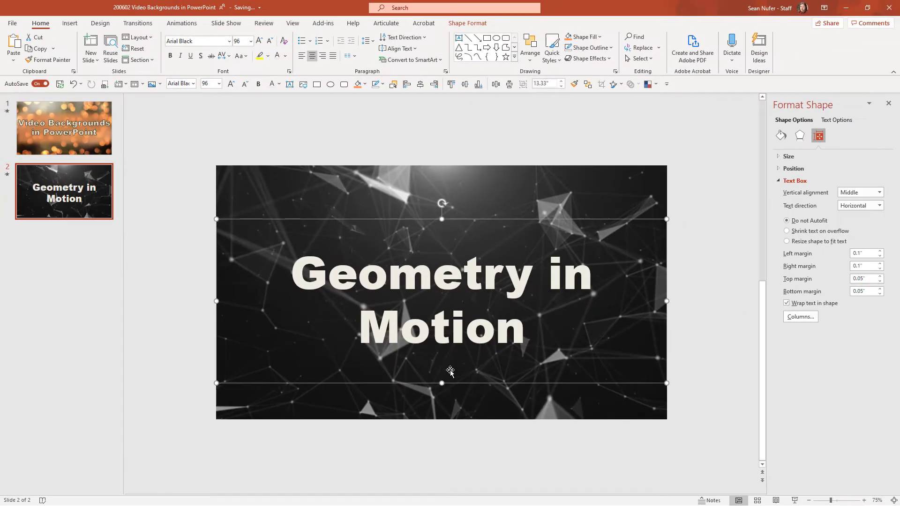
{"action": "left_click", "coordinate": [467, 23]}
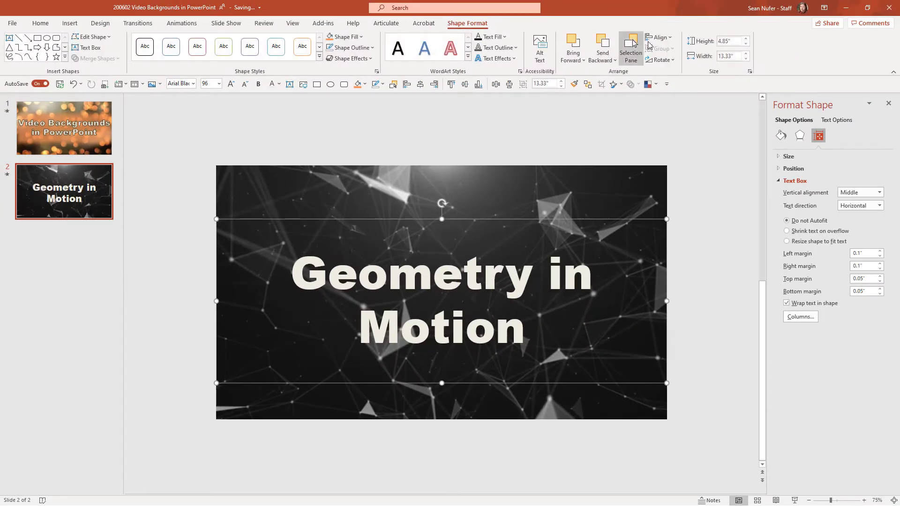